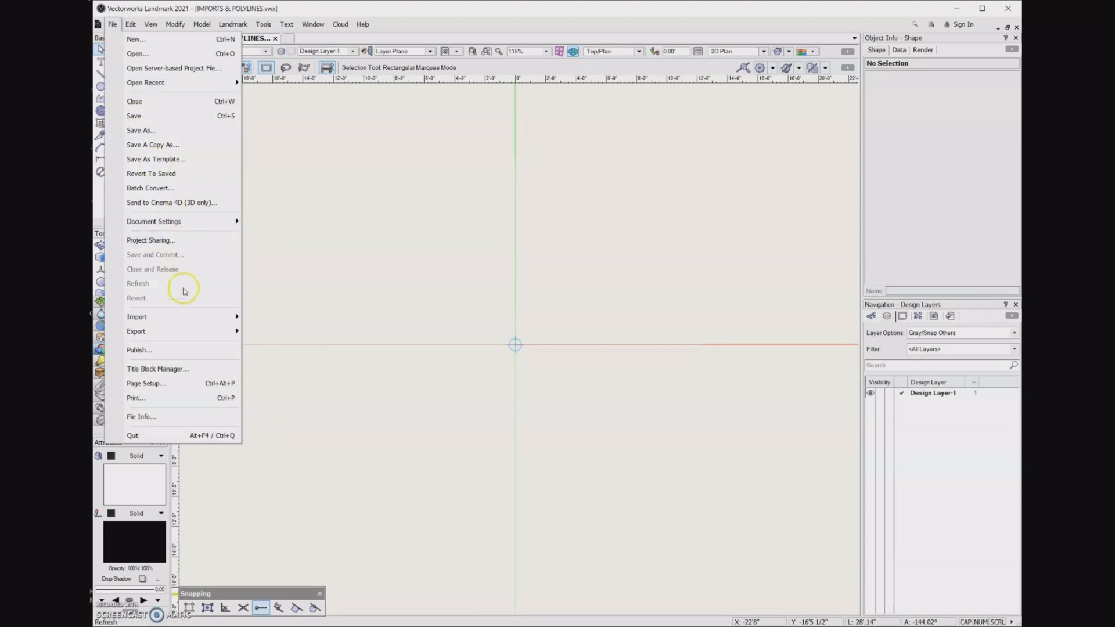
Import the image file Church Pool Outline.jpg as a bitmap with JPEG compression.
mouse_move(184, 317)
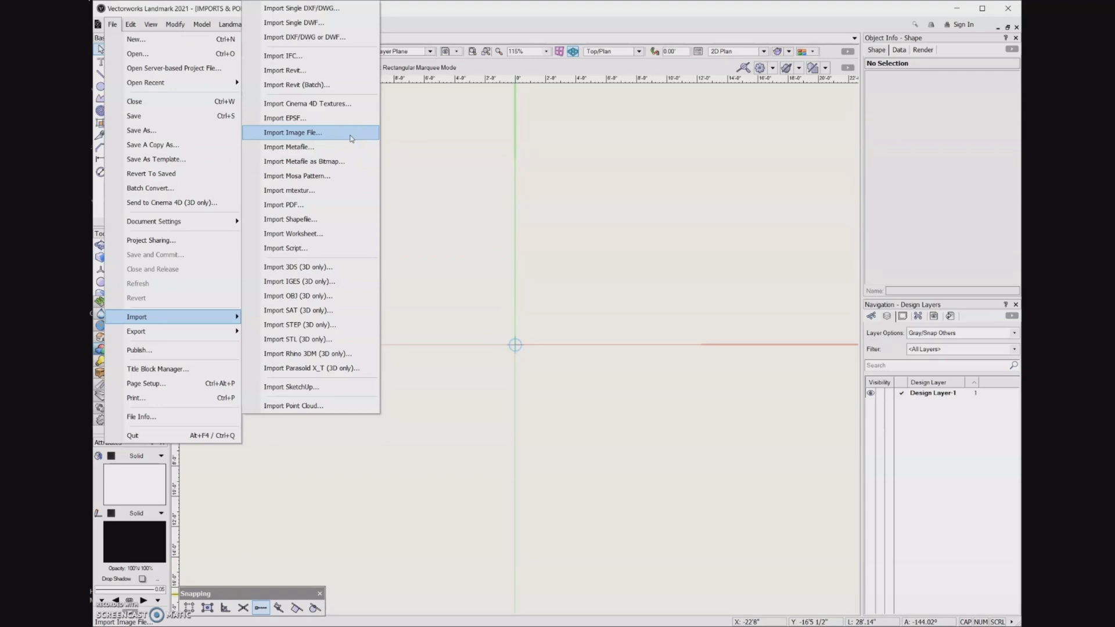
click(334, 212)
click(346, 138)
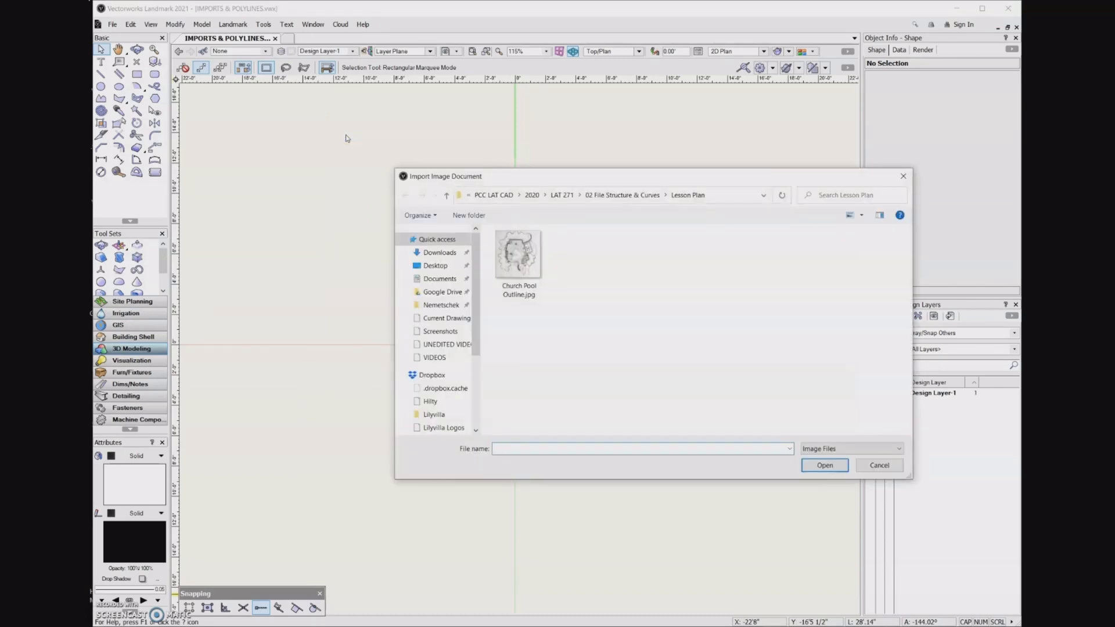
click(517, 265)
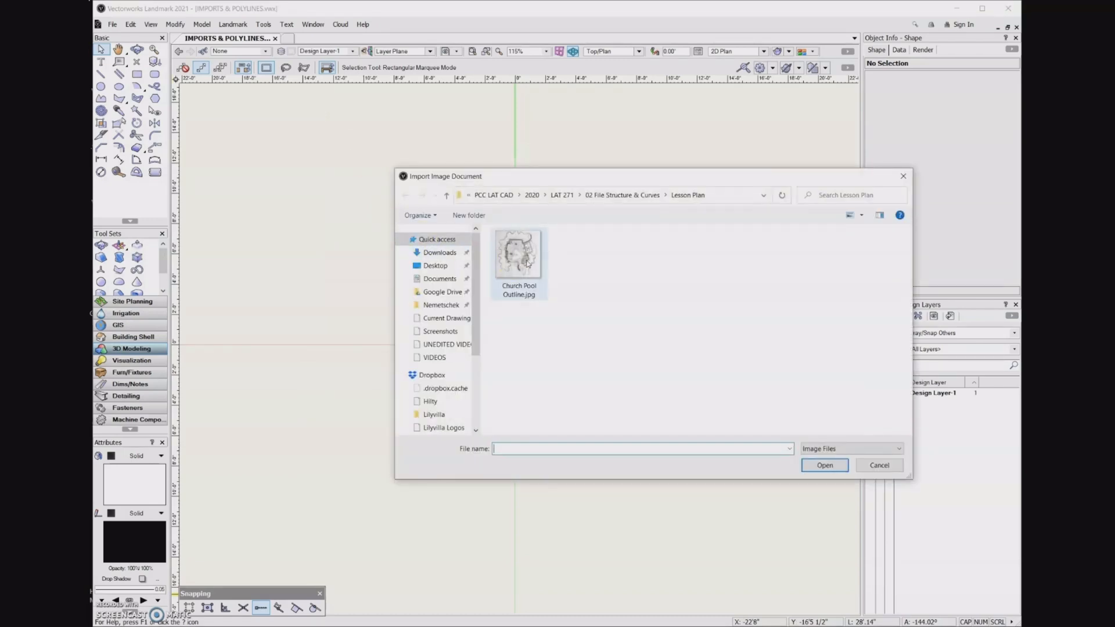
double_click(526, 263)
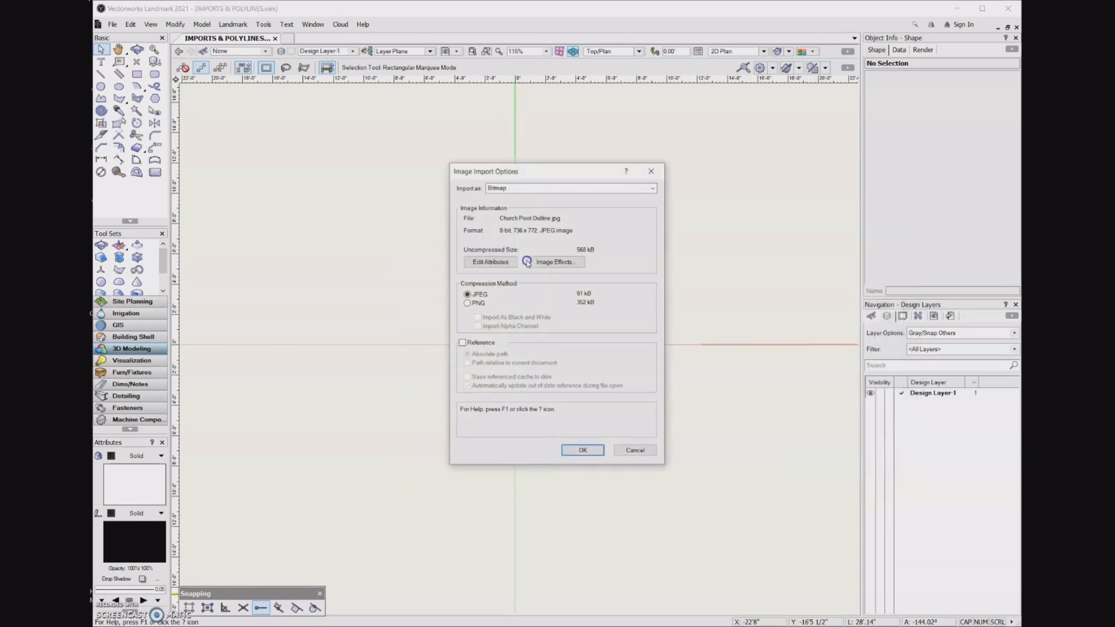
mouse_move(494, 298)
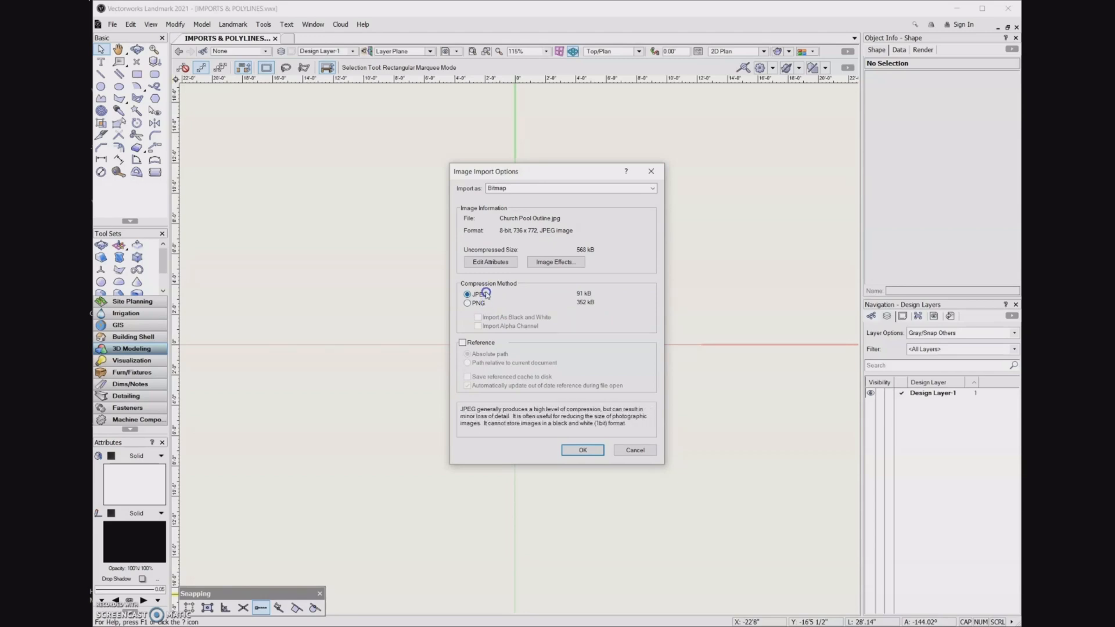
click(594, 451)
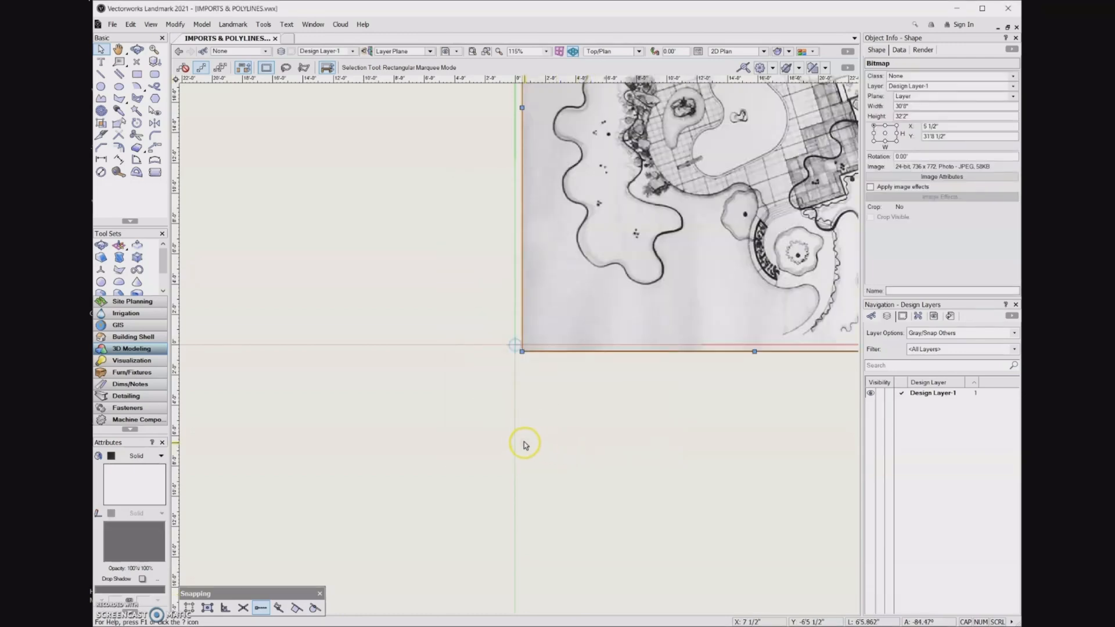
Rename the design layer holding the imported image to IMAGE FILE.
scroll(514, 439, down, 2)
scroll(514, 439, down, 1)
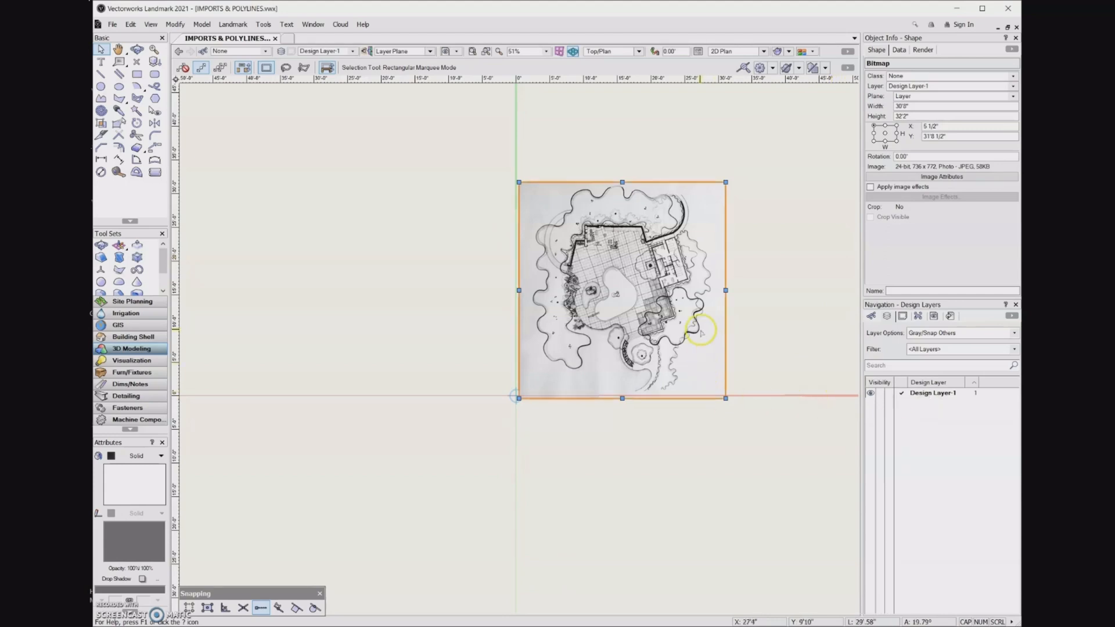
click(936, 87)
click(923, 395)
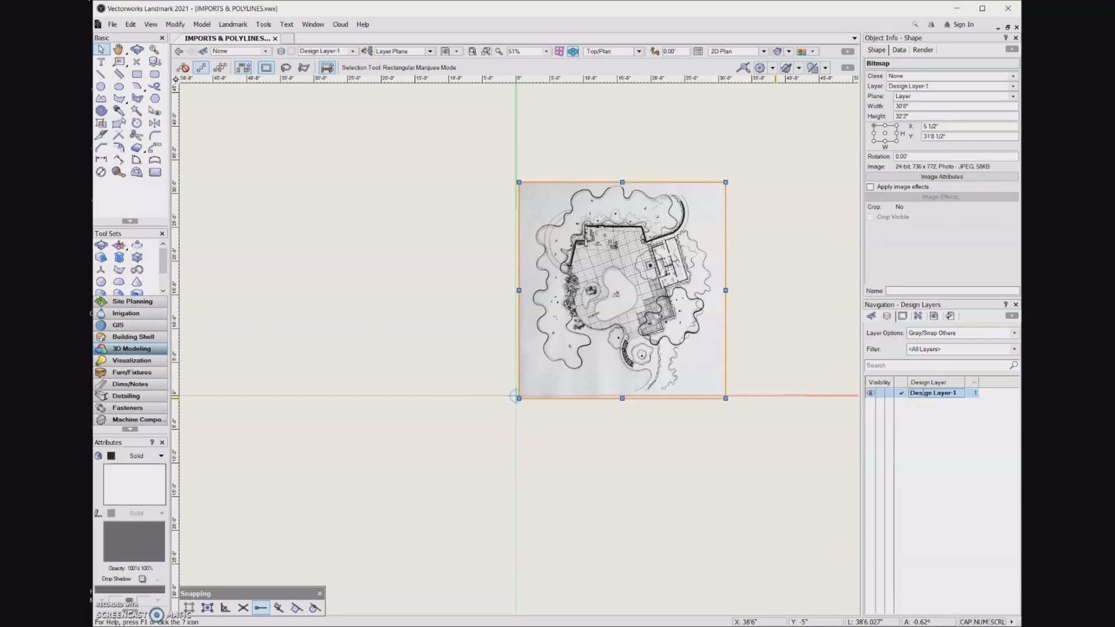
right_click(923, 394)
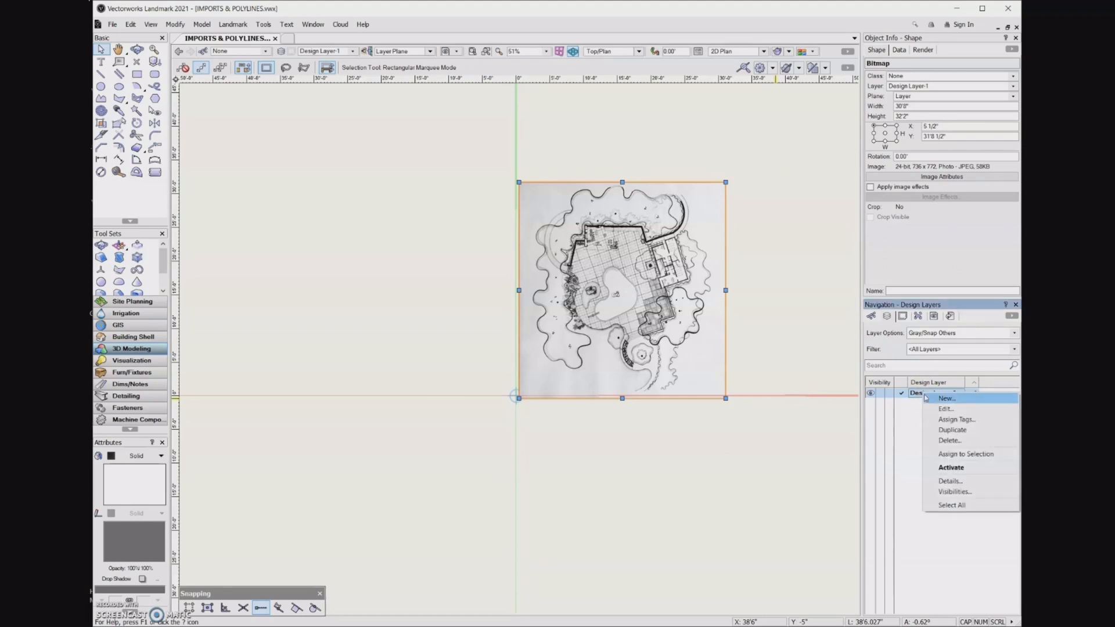
click(932, 411)
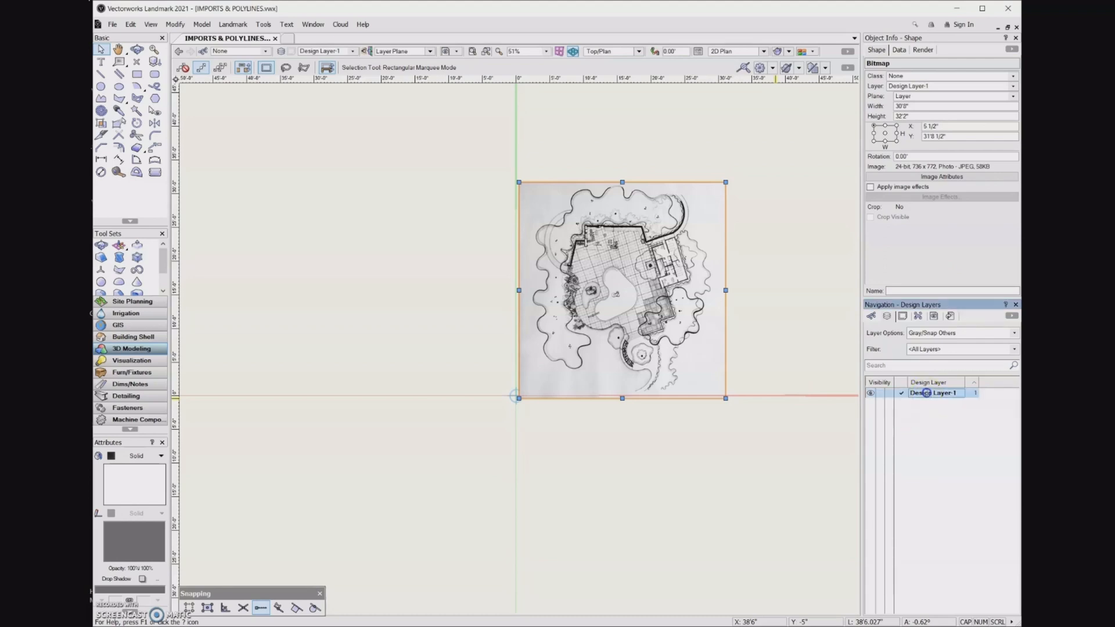
right_click(927, 395)
click(932, 411)
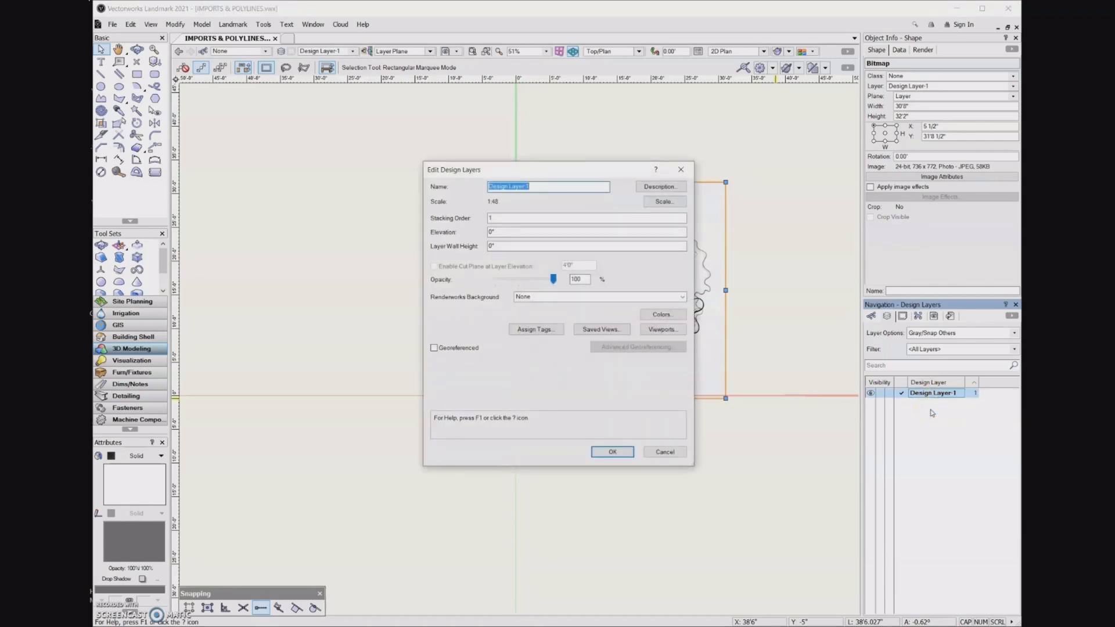
text(IMAGE FILE)
click(627, 455)
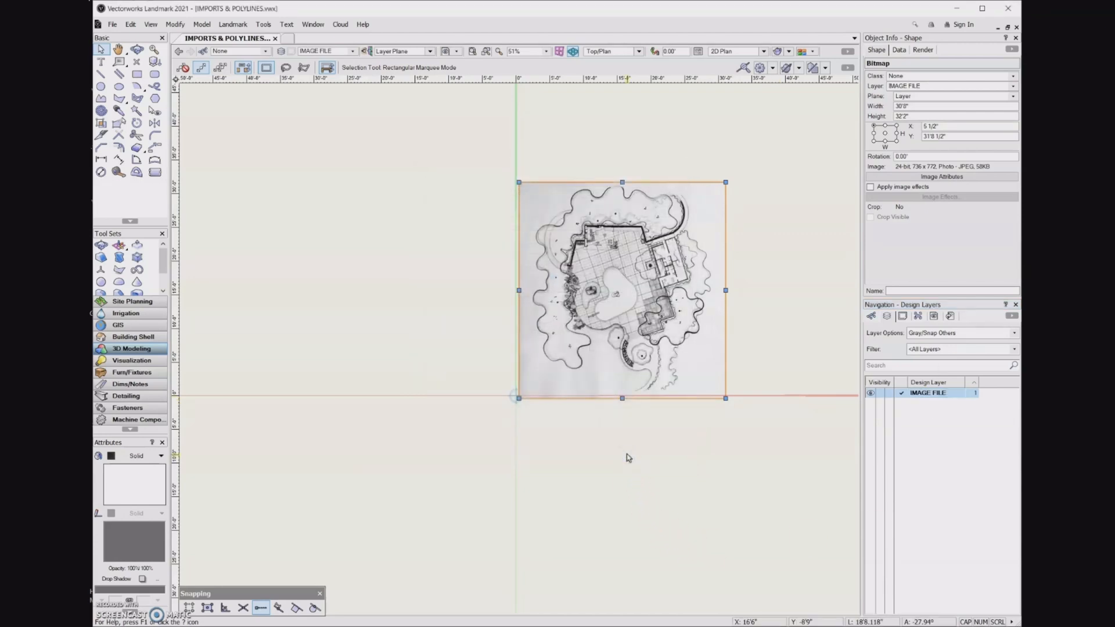
Create a new design layer named POOL.
right_click(934, 428)
click(935, 432)
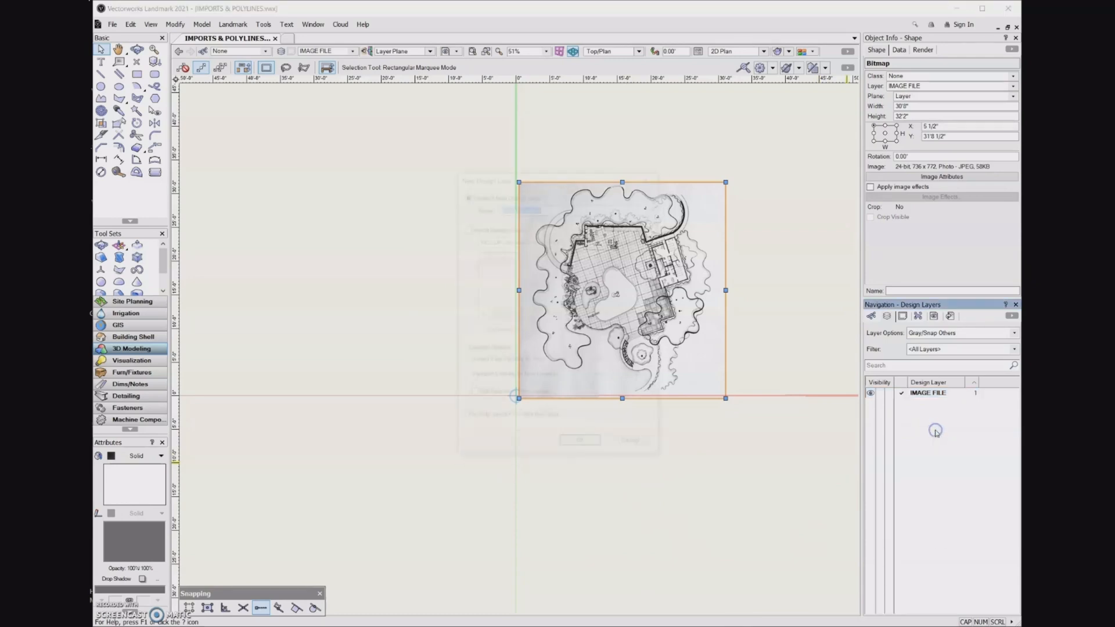
text(POOL)
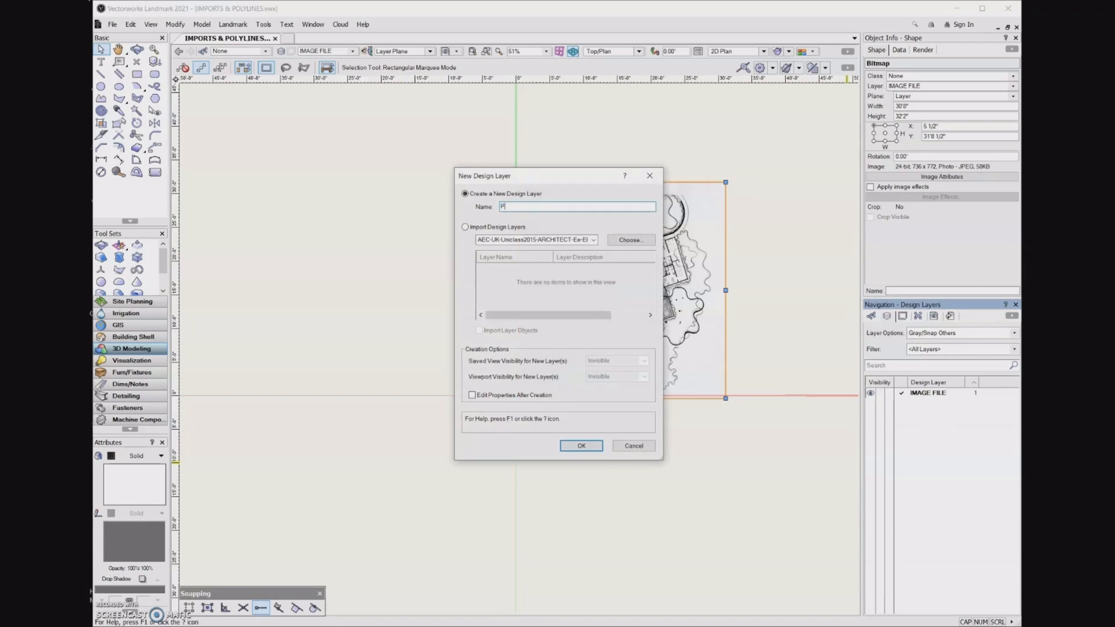
click(575, 445)
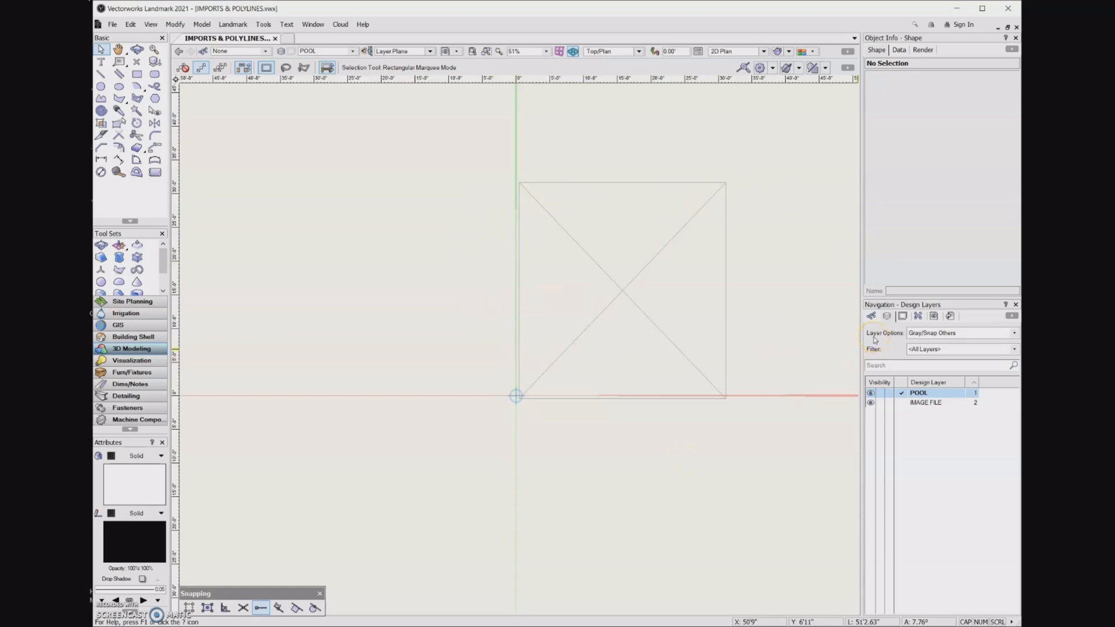
Set the layer options to Show/Snap/Modify Others and move the IMAGE FILE layer to stacking position 1, ahead of POOL.
click(1013, 333)
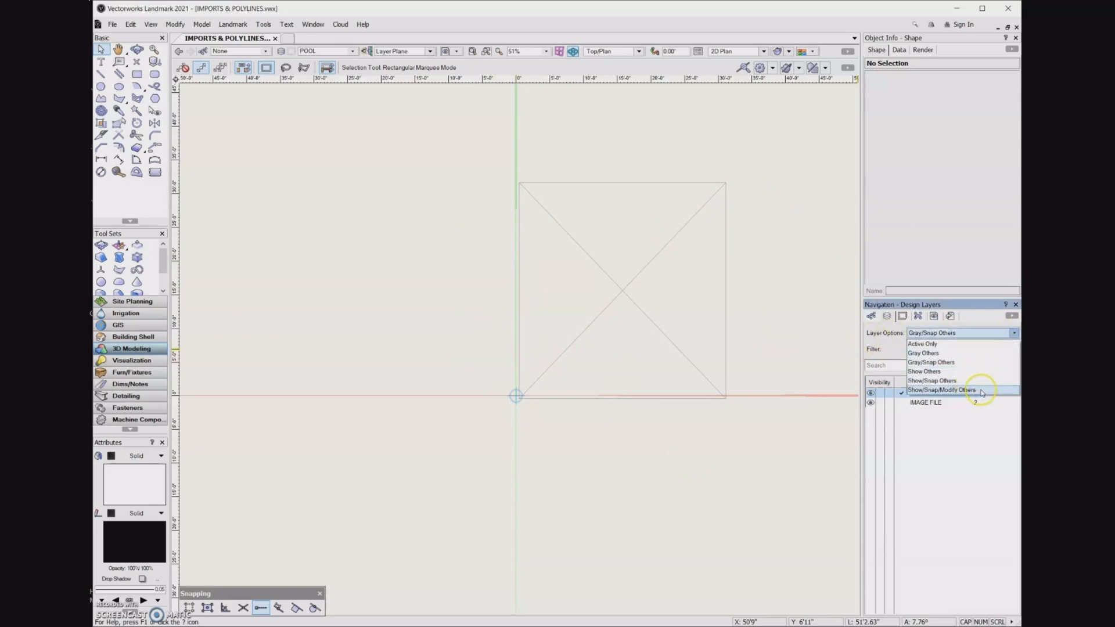
click(981, 390)
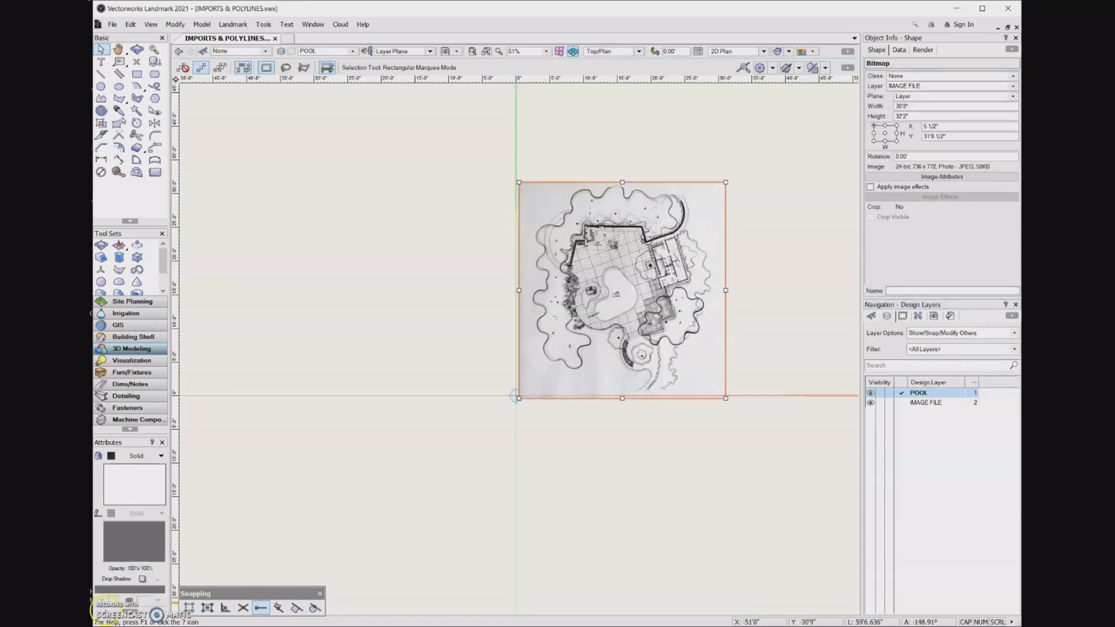
click(104, 612)
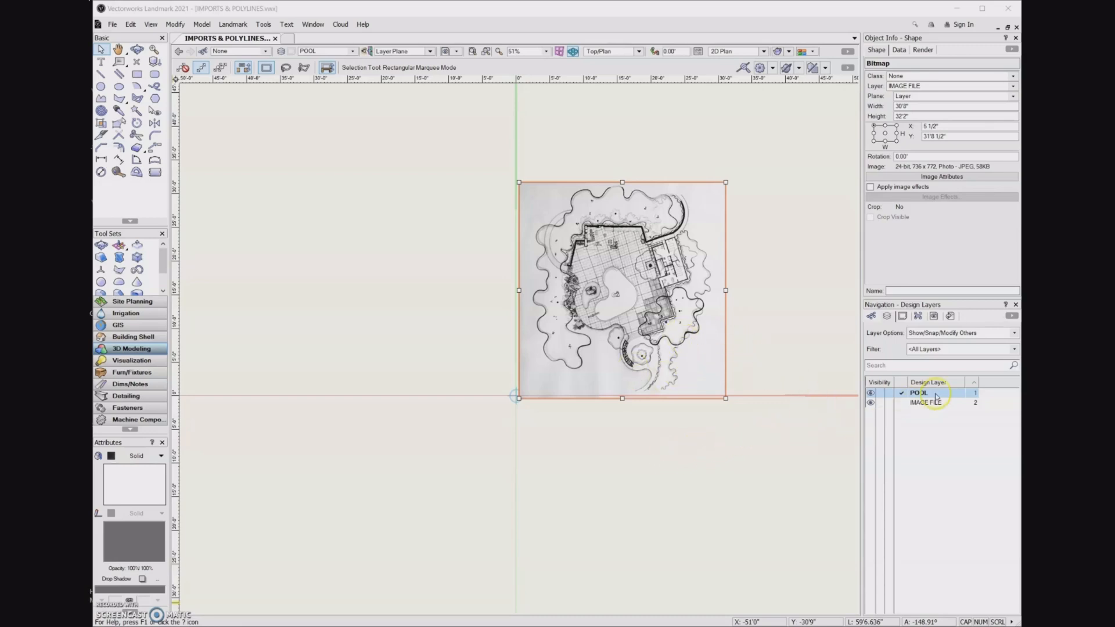
click(976, 404)
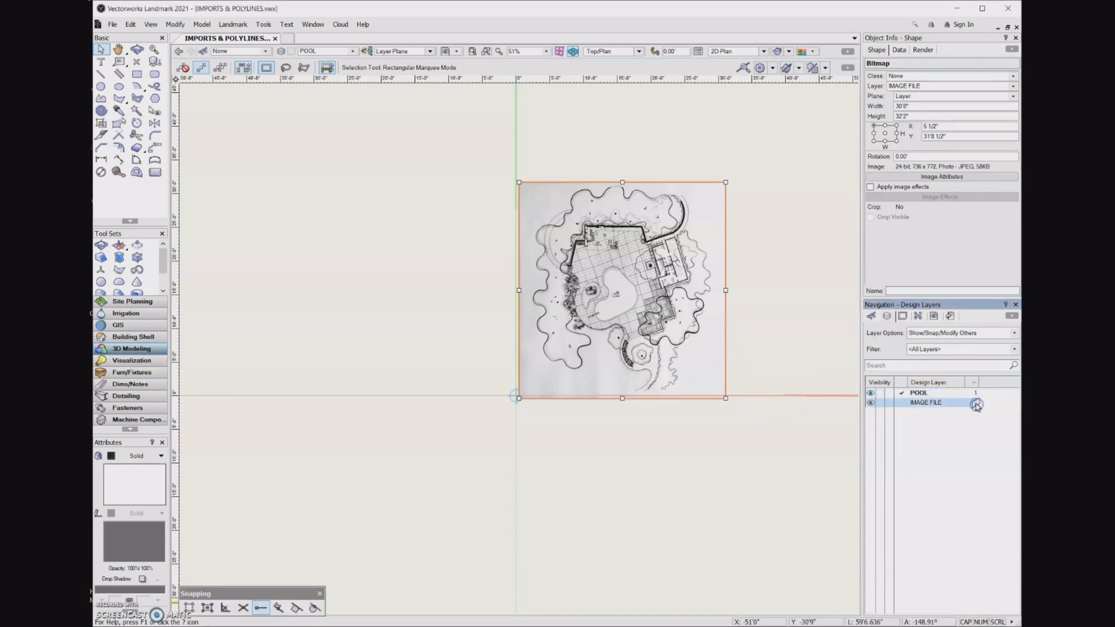
drag(975, 406, 977, 393)
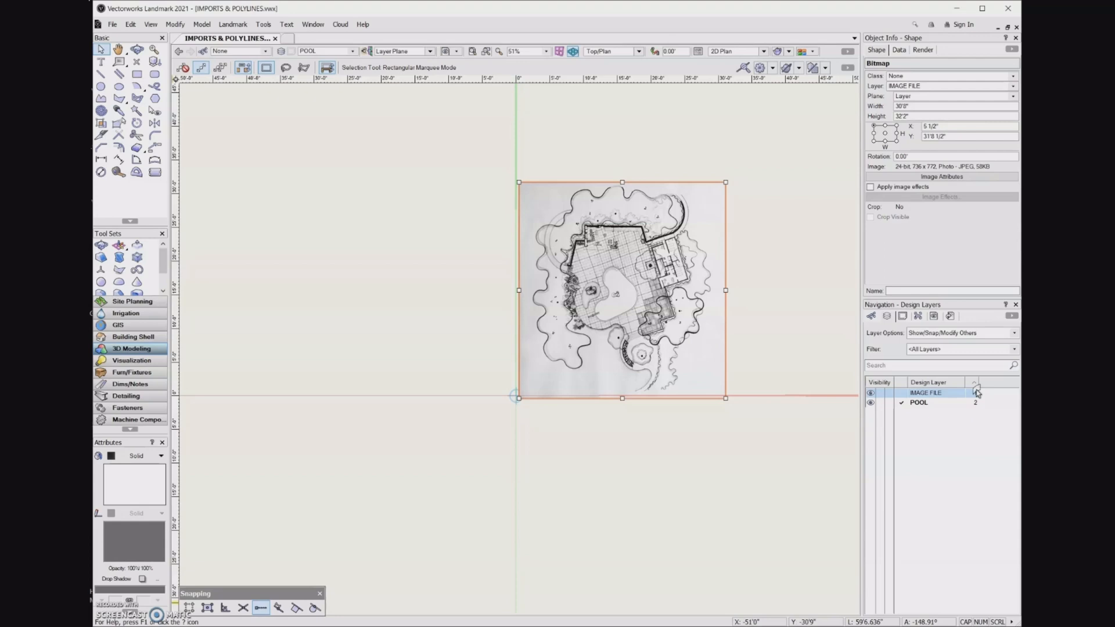
Set the opacity of the imported pool image to 40%.
click(151, 568)
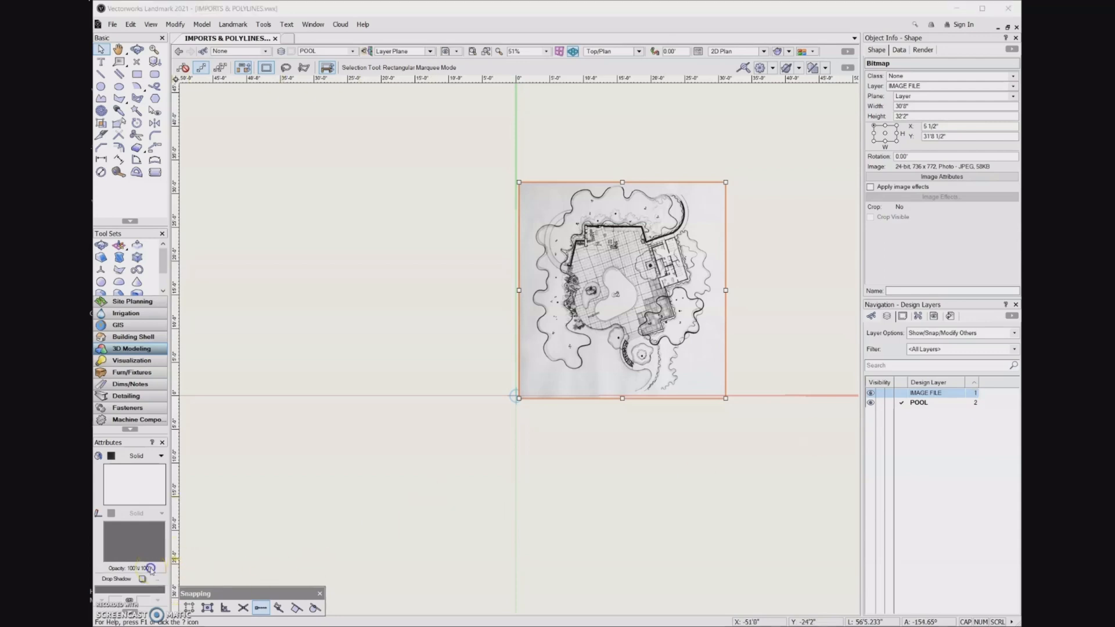
text(40)
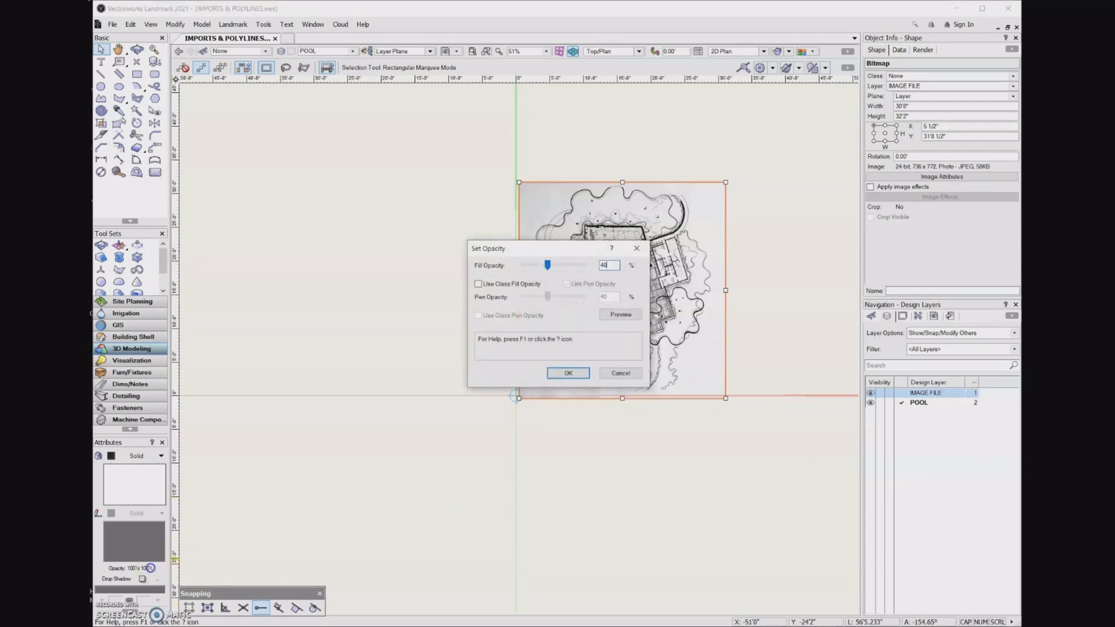
click(582, 375)
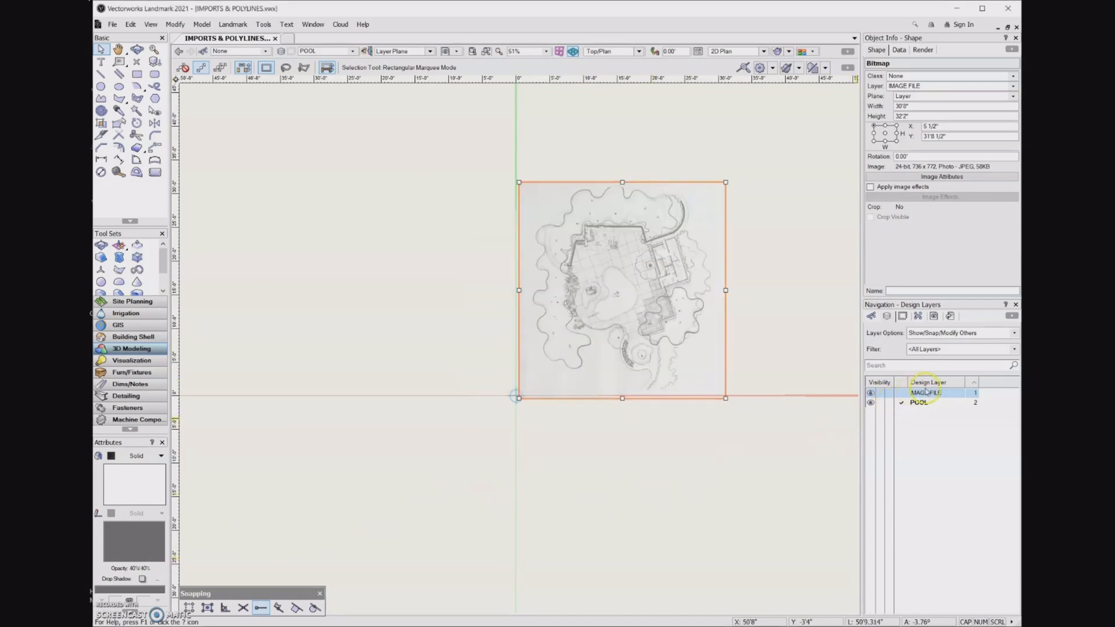
Set the layer options to Show/Snap Others and deselect the pool image.
click(1014, 333)
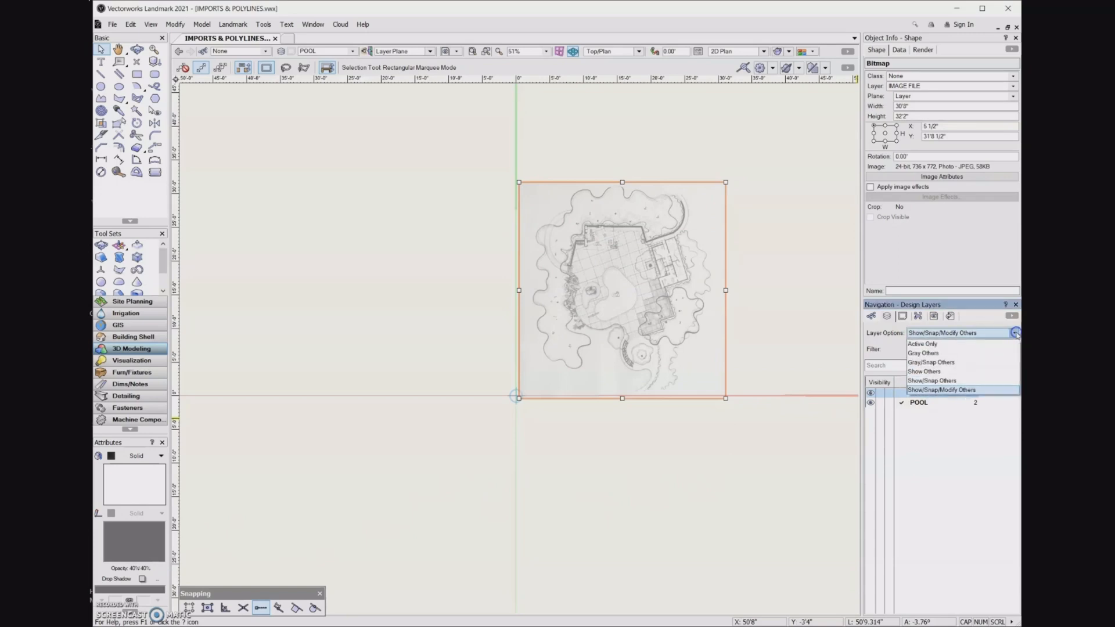
click(977, 381)
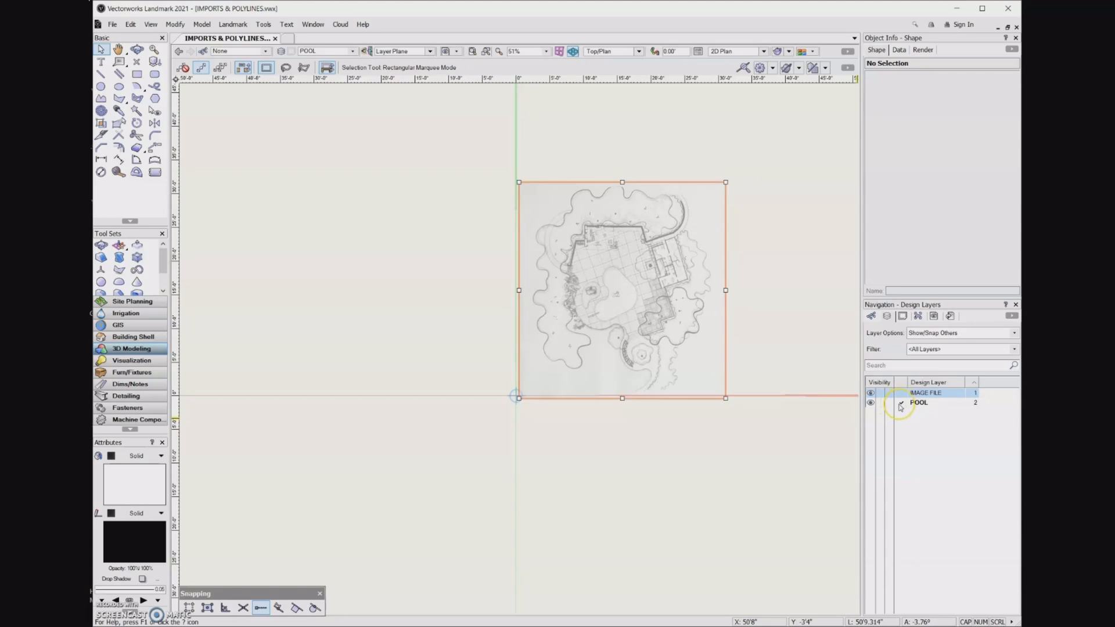
click(716, 465)
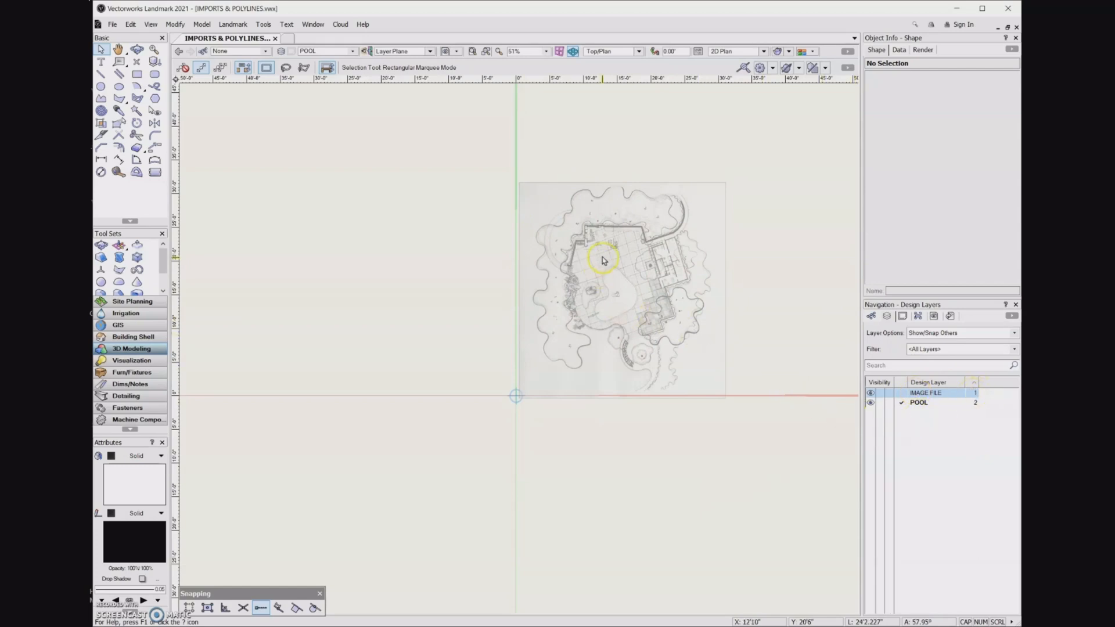
scroll(621, 279, up, 4)
middle_drag(634, 295, 554, 335)
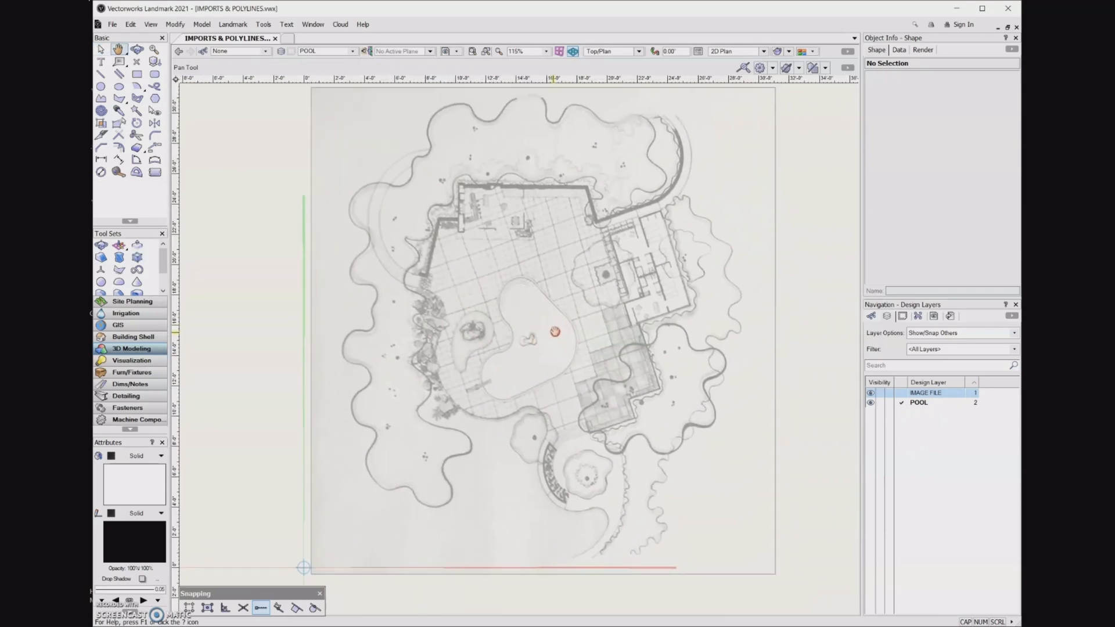